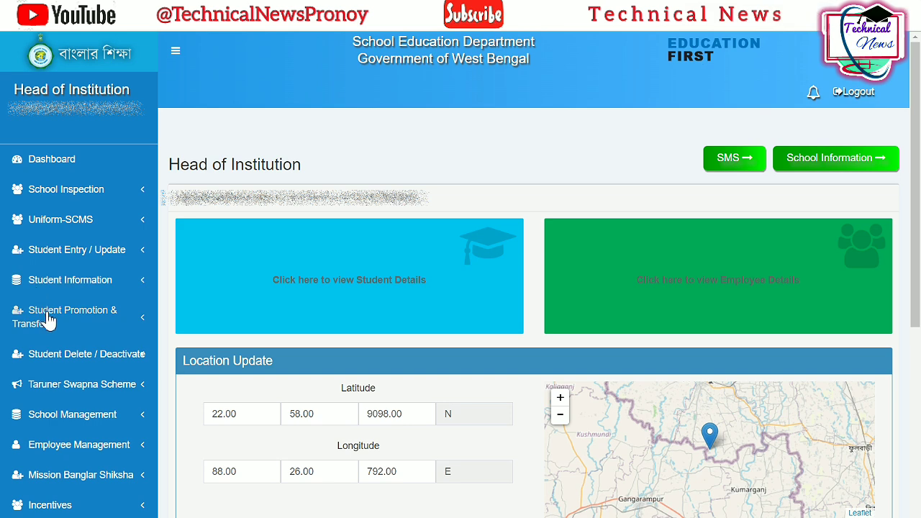
- Open the Students' Promotion Detention page and read the CWSN detention notice above the class list
scroll(48, 319, down, 2)
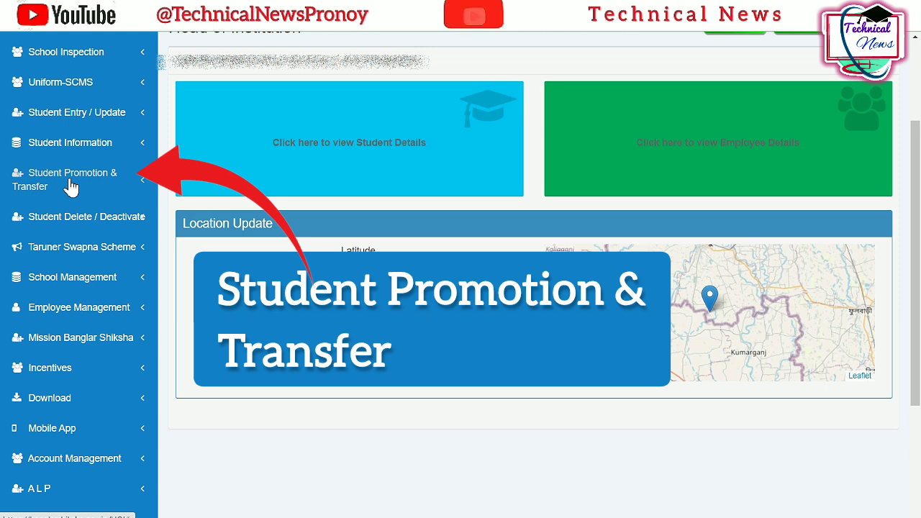
click(70, 187)
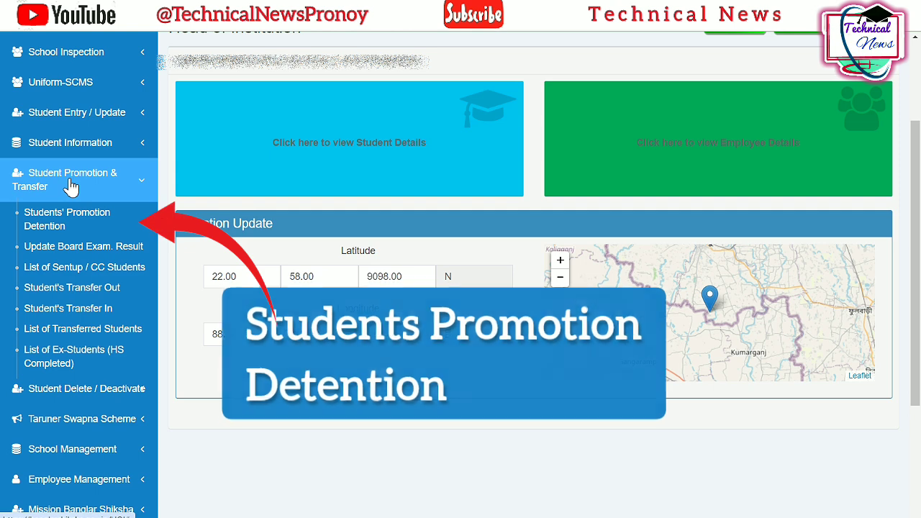
click(61, 229)
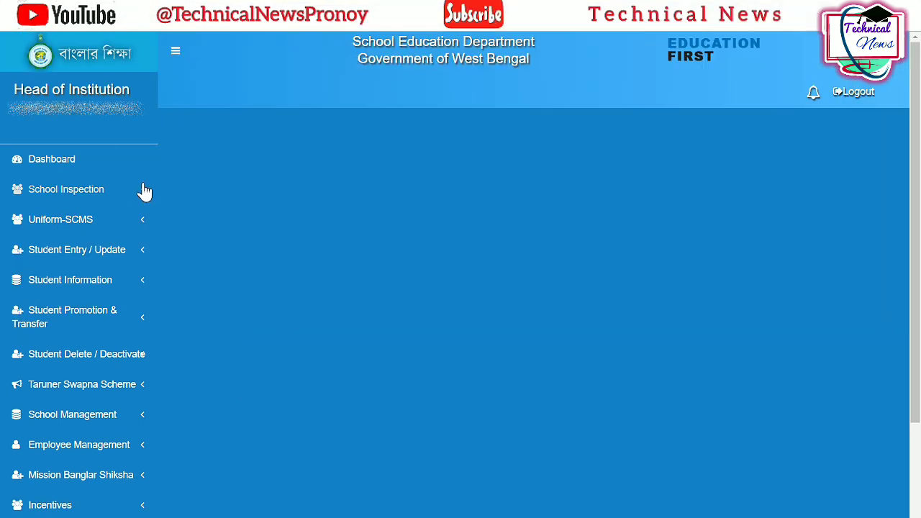
scroll(302, 321, down, 1)
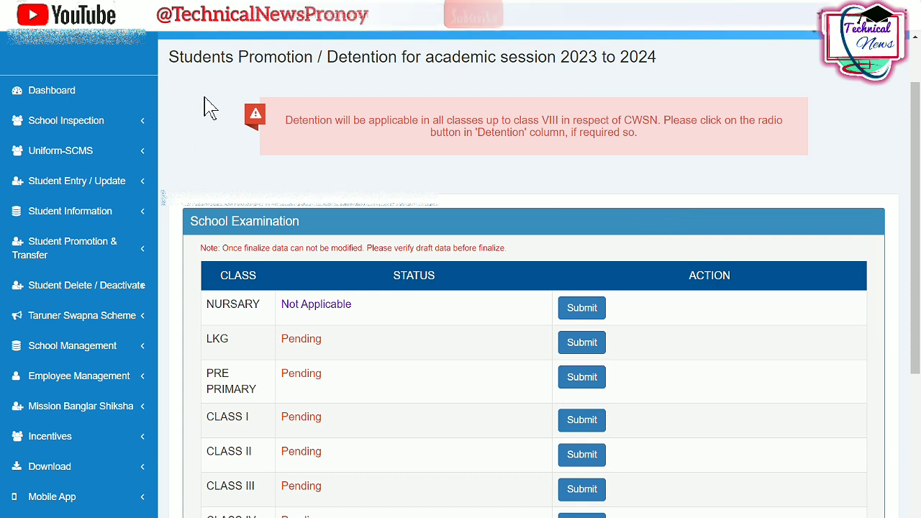
drag(283, 128, 749, 178)
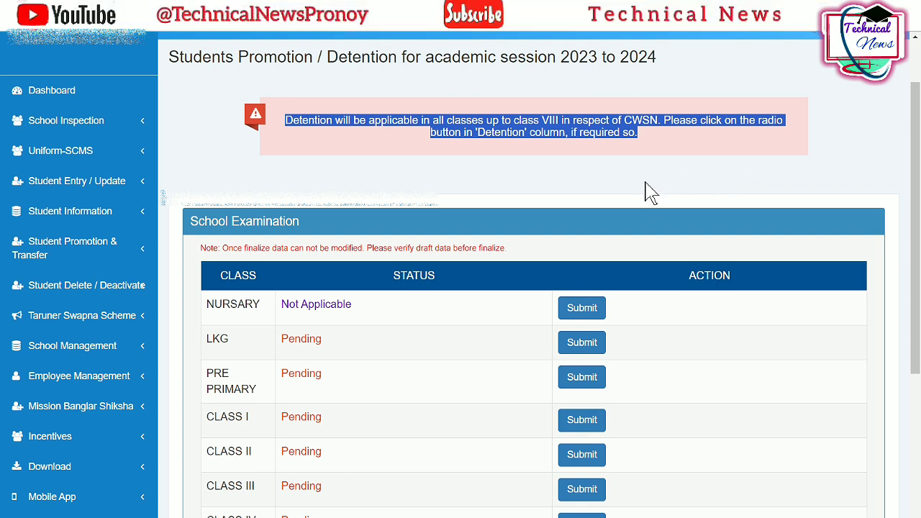
scroll(650, 191, down, 1)
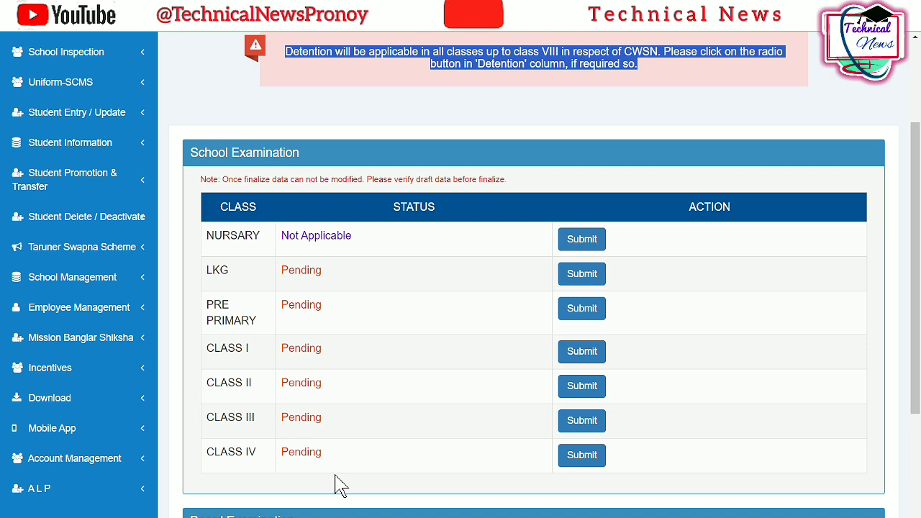
- Open the PRE PRIMARY promotion list and review every student's promoted and detained status
click(582, 282)
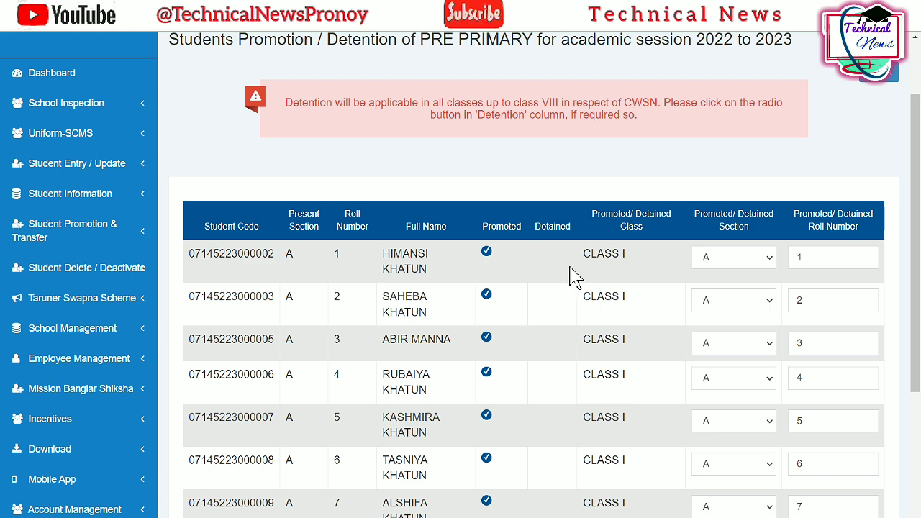
scroll(514, 257, down, 3)
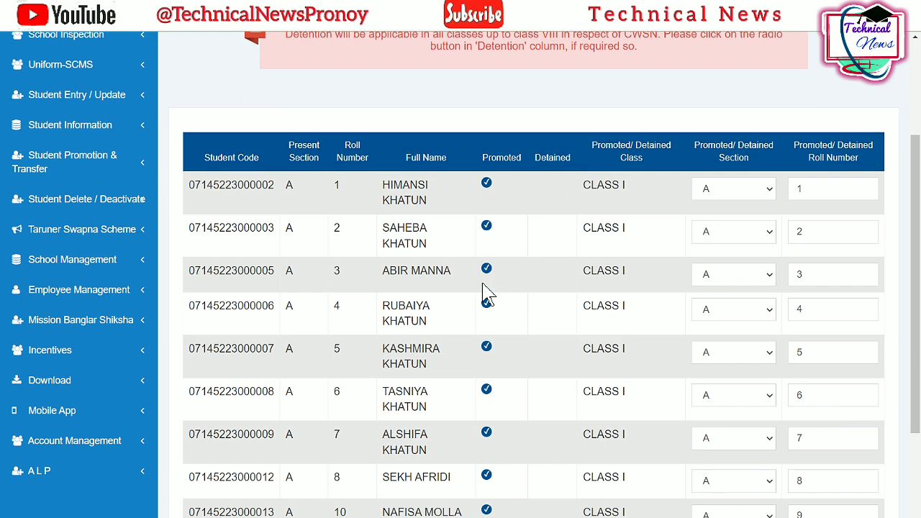
scroll(490, 378, up, 3)
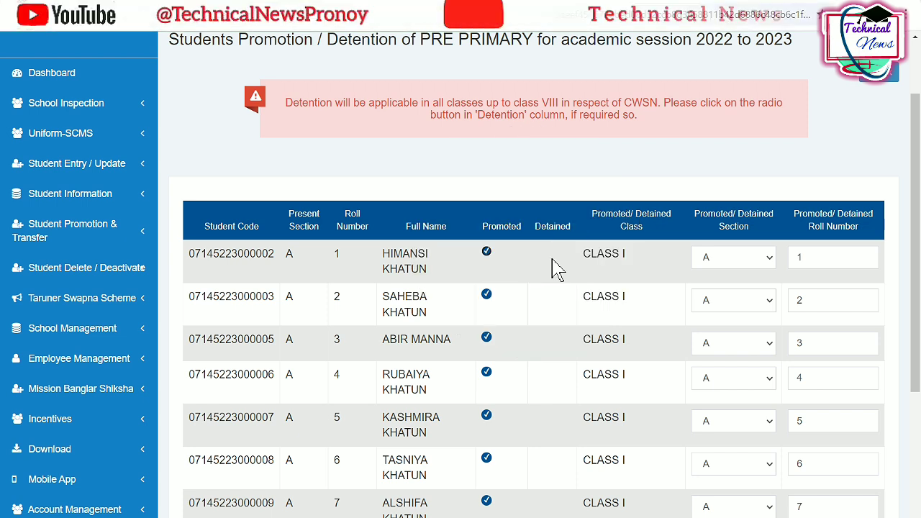
scroll(544, 278, down, 3)
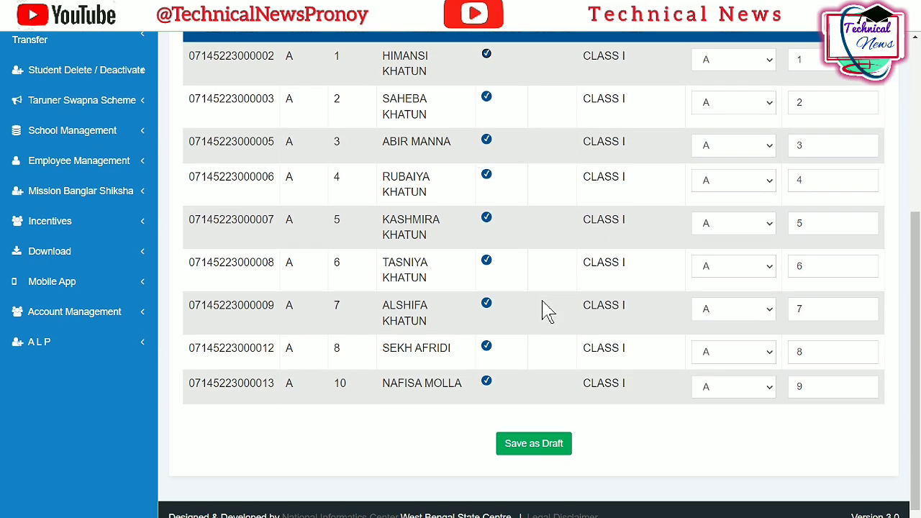
scroll(545, 314, up, 2)
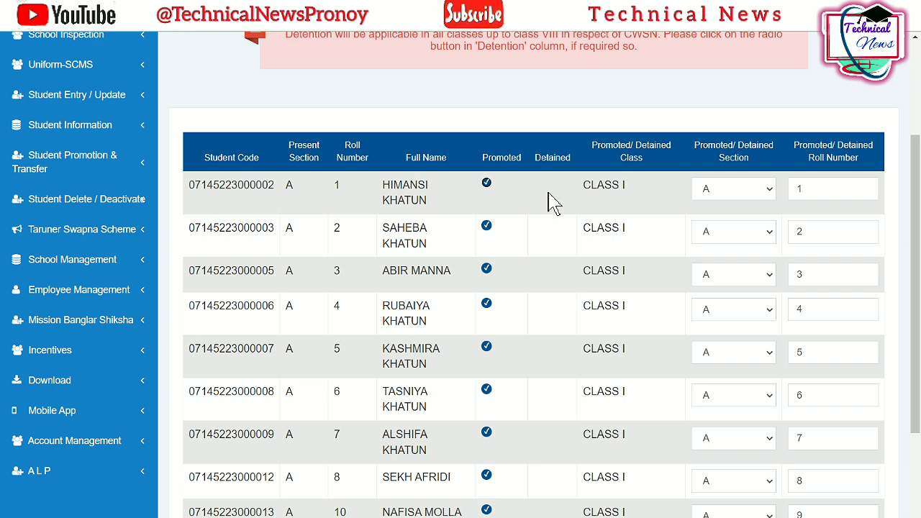
- Choose section A for the first PRE PRIMARY student, check the roll number, and save the list as a draft
click(720, 192)
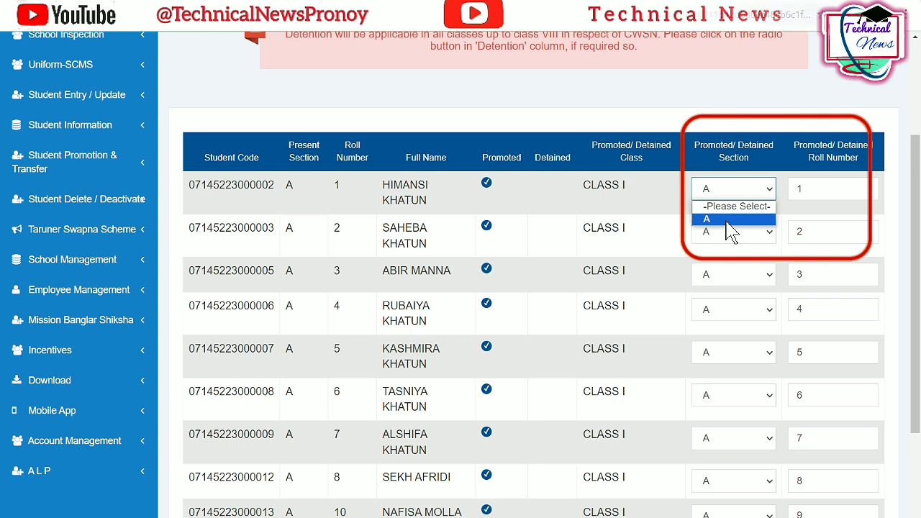
click(724, 220)
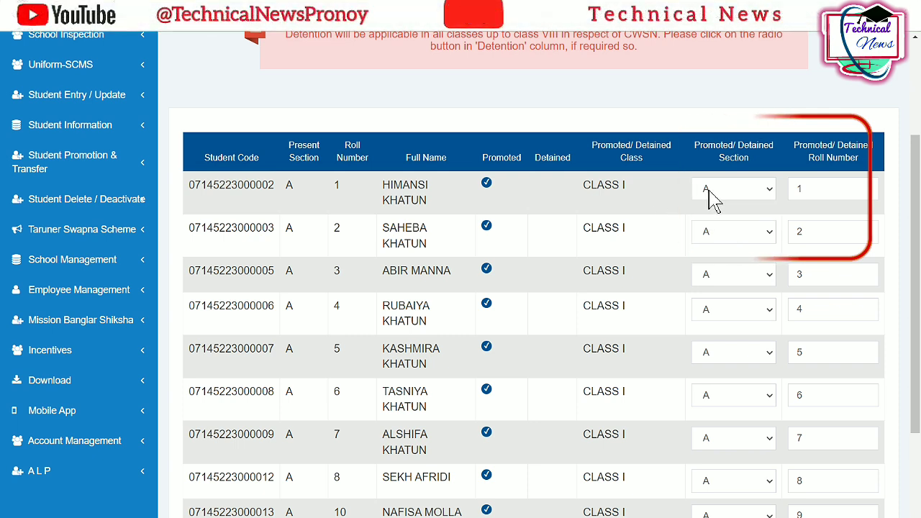
drag(821, 192, 791, 193)
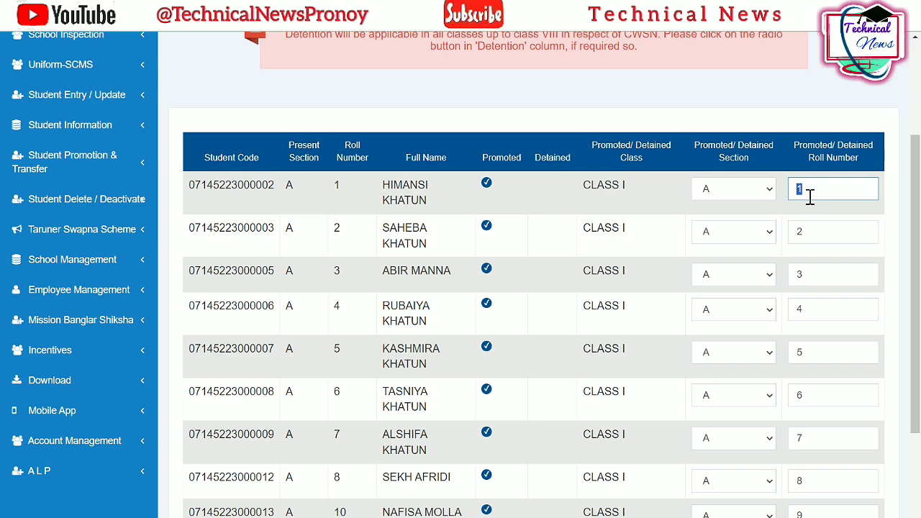
scroll(689, 468, up, 1)
scroll(689, 469, down, 2)
scroll(631, 494, down, 1)
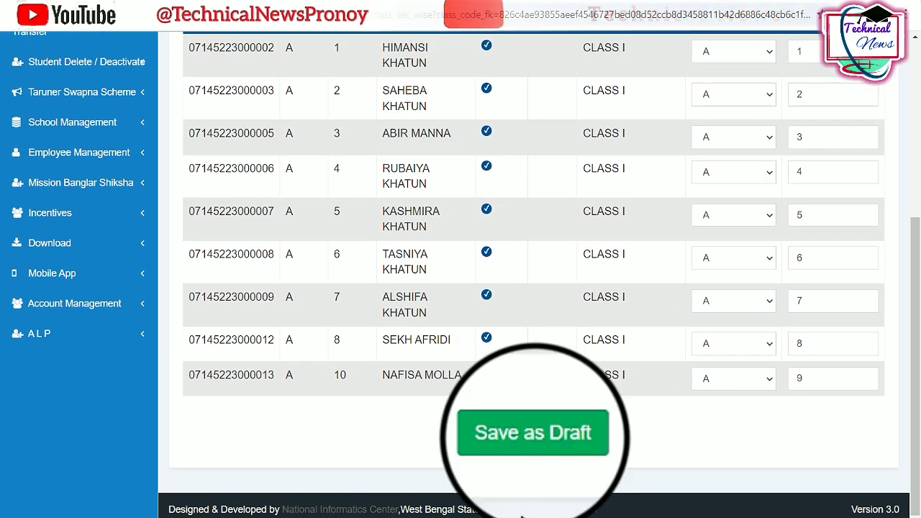
click(530, 446)
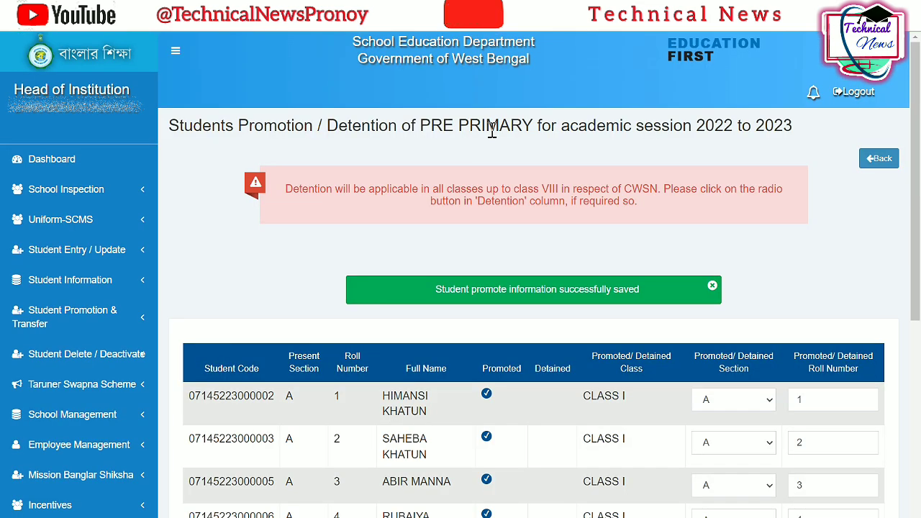
- Review the saved PRE PRIMARY promotion list and return to the class overview
scroll(492, 131, down, 1)
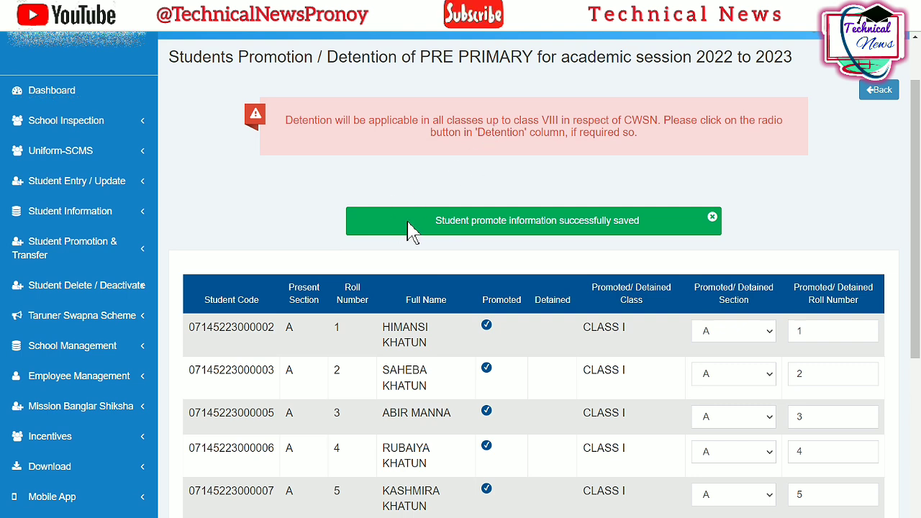
drag(432, 228, 669, 232)
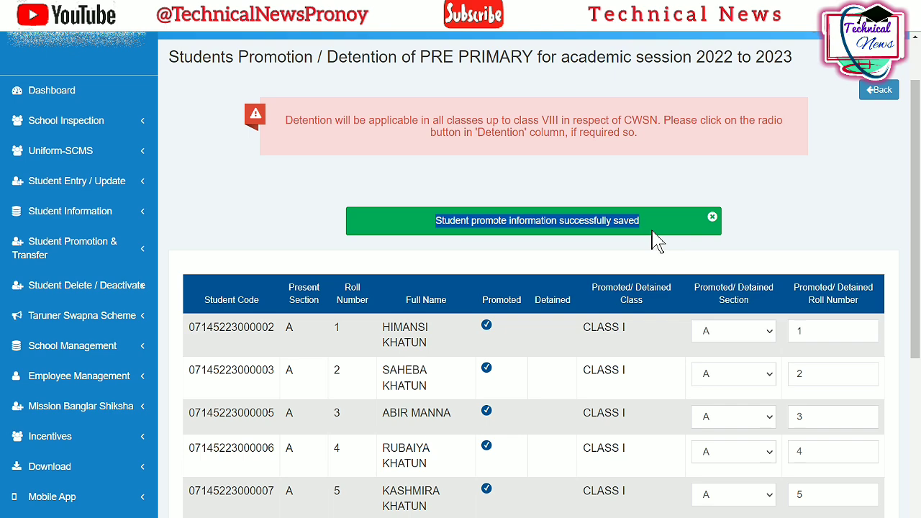
scroll(656, 240, down, 4)
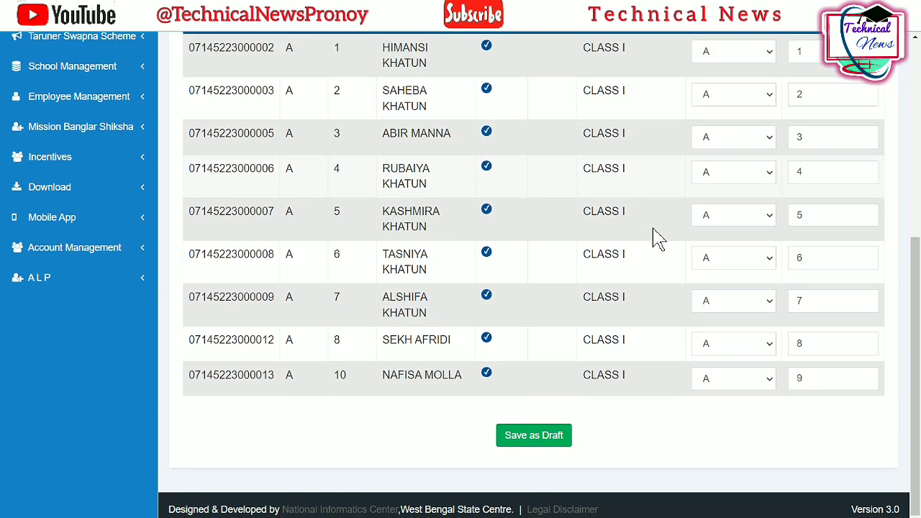
scroll(500, 293, up, 3)
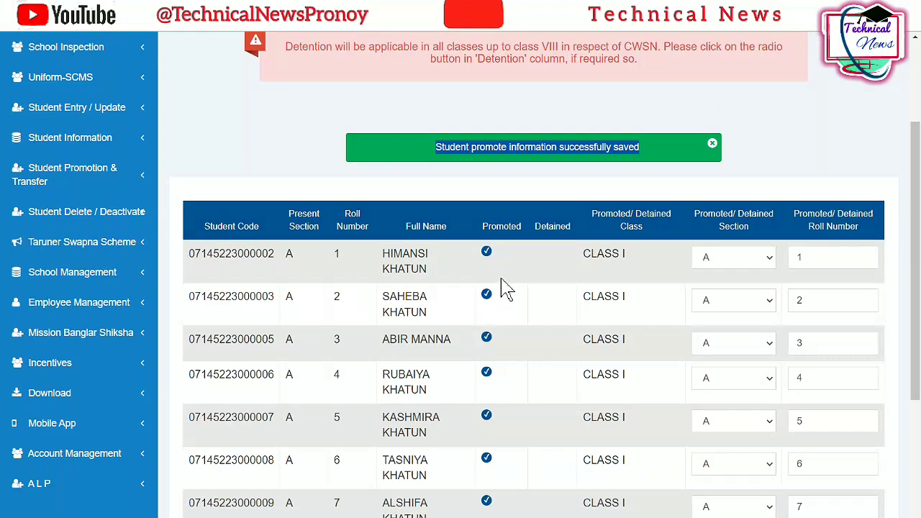
scroll(507, 284, up, 2)
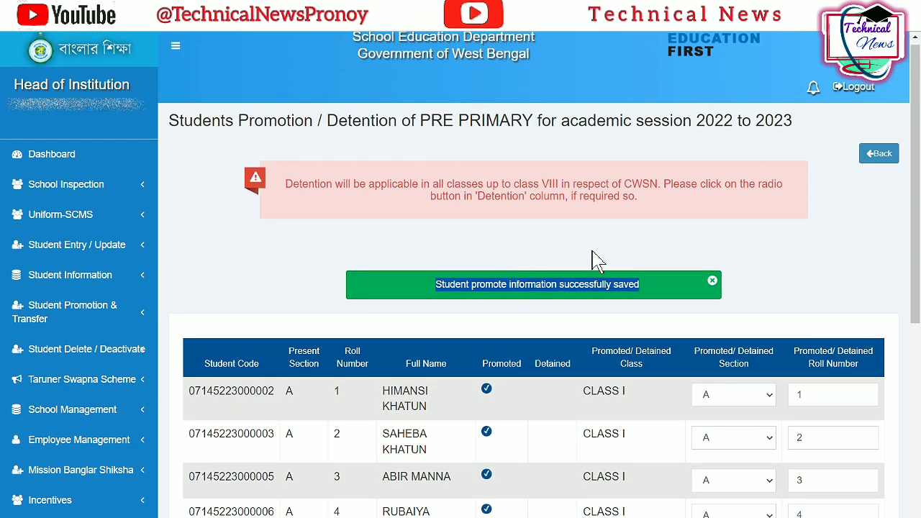
click(632, 253)
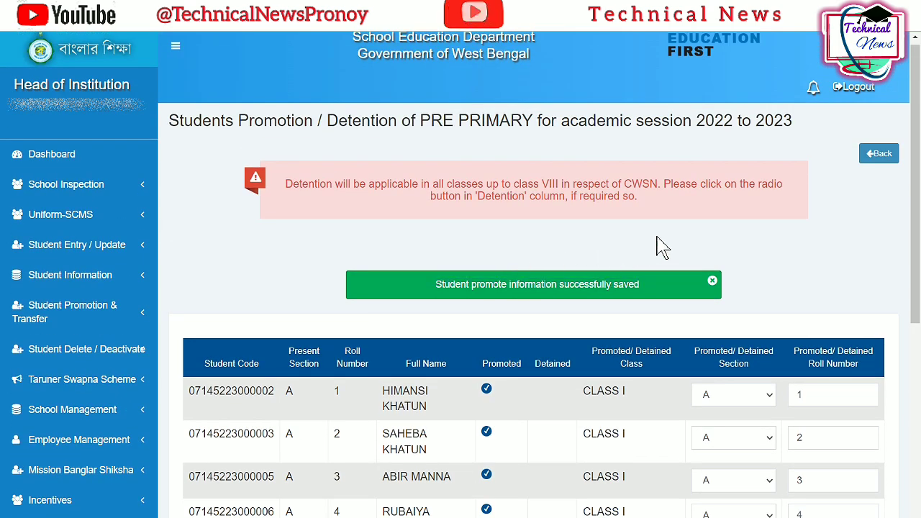
click(874, 153)
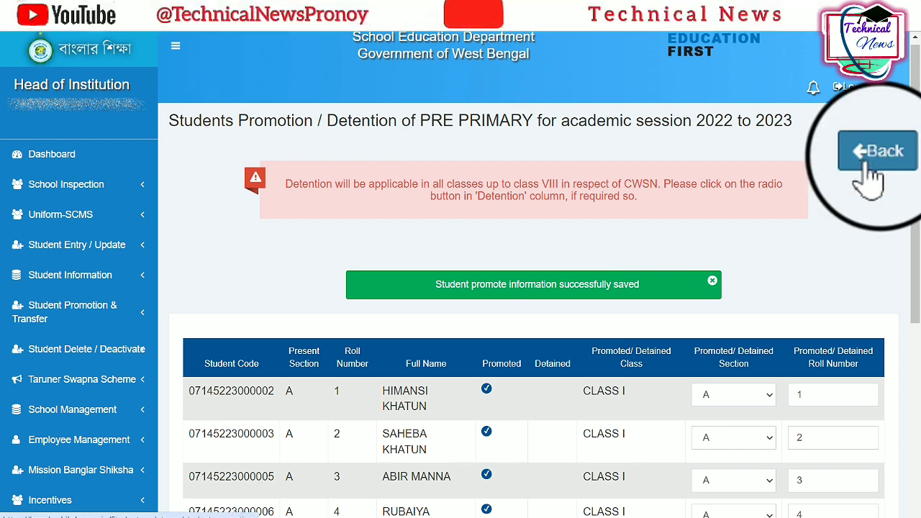
- Check the promotion status of each class in the School Examination table
scroll(502, 166, down, 1)
scroll(501, 166, down, 2)
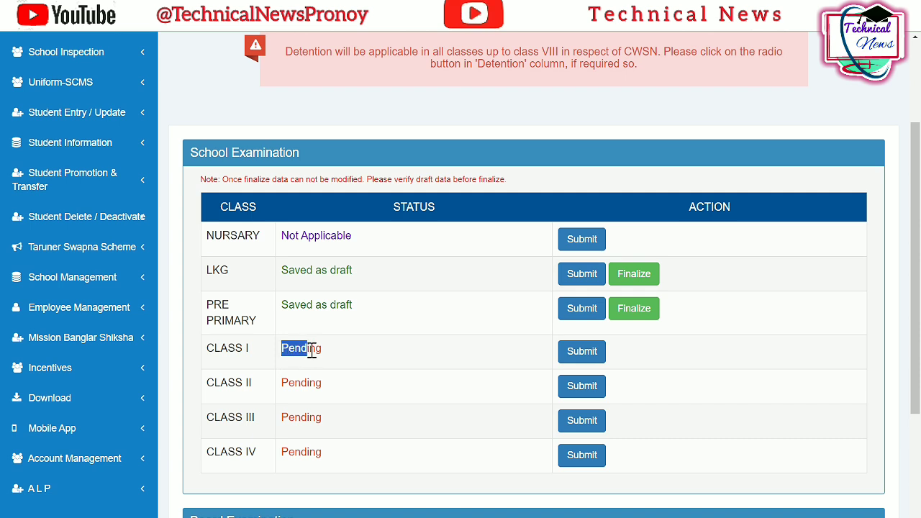
drag(288, 383, 331, 396)
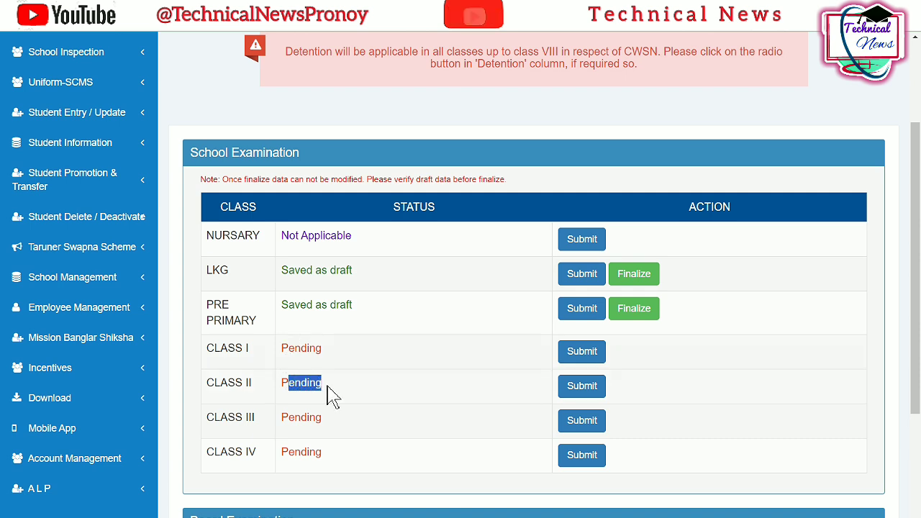
click(331, 425)
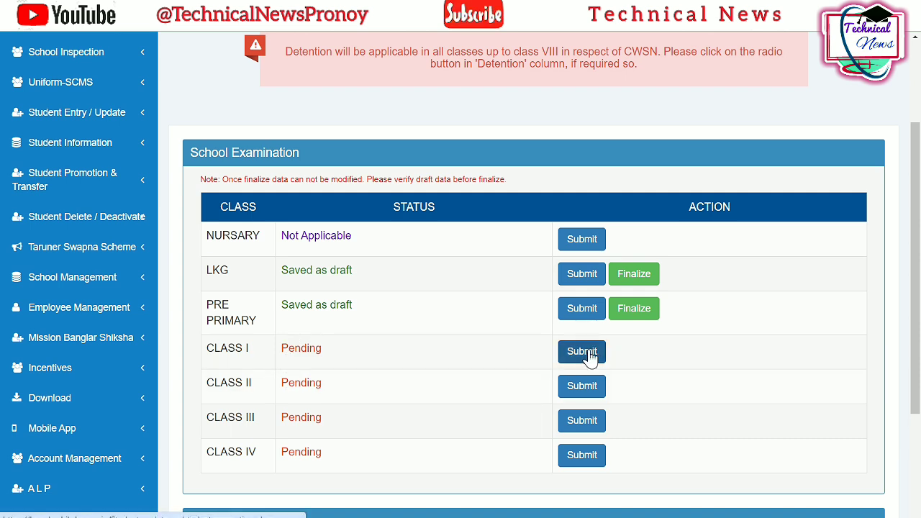
- Save the promotion lists of CLASS I, CLASS II and CLASS III as drafts
click(585, 453)
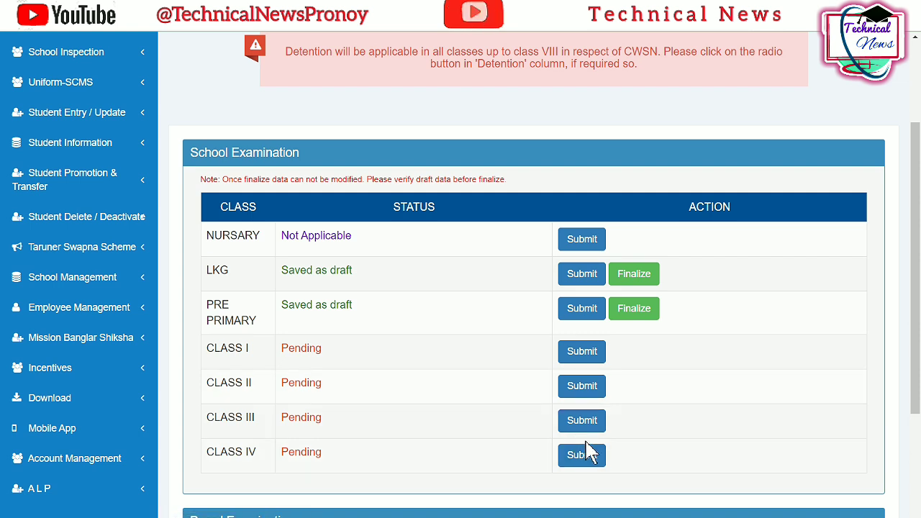
scroll(625, 427, down, 2)
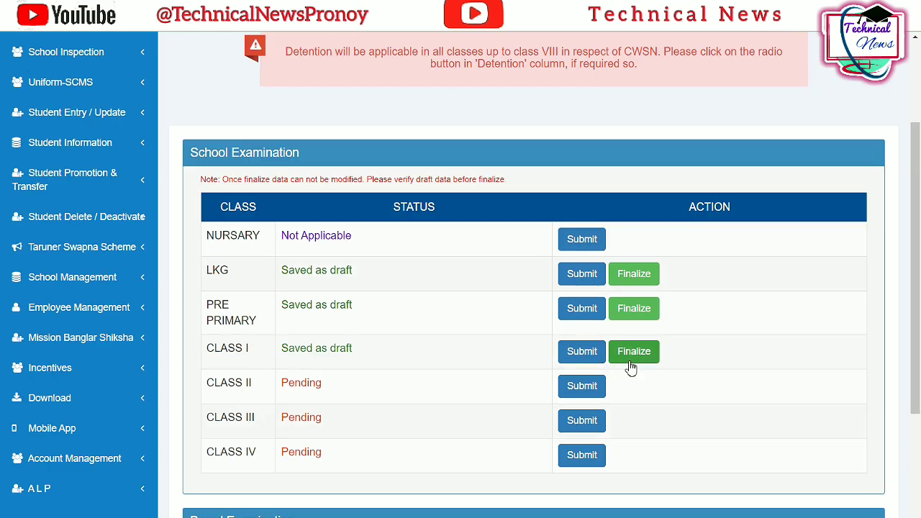
click(589, 386)
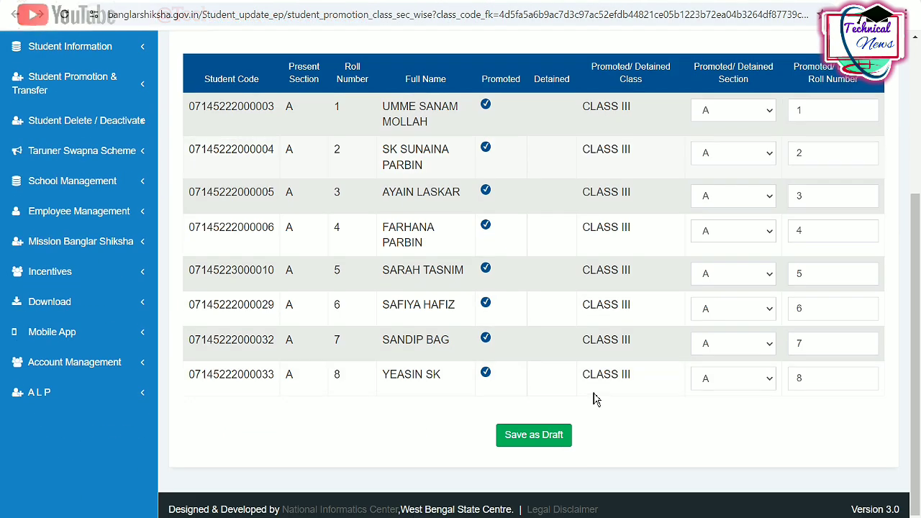
click(547, 435)
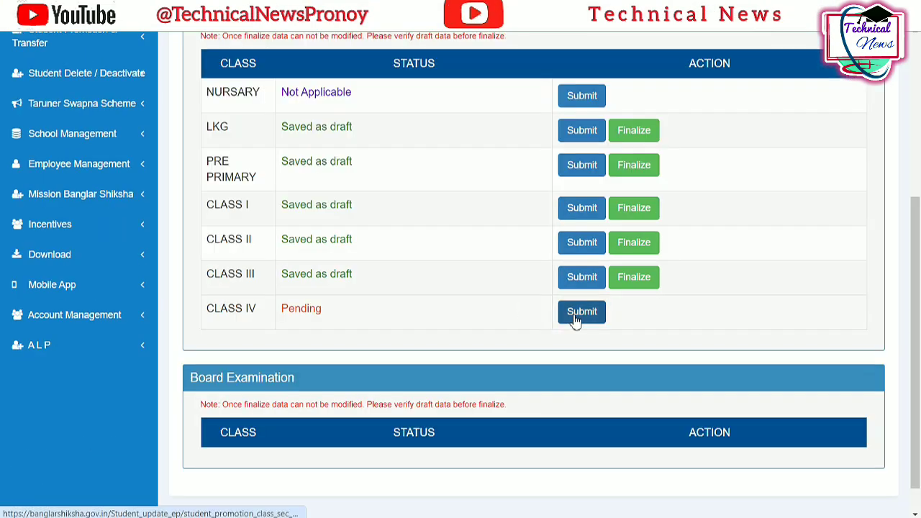
- Open the CLASS IV promotion list and examine the students' promoted class, section and roll number fields
click(573, 311)
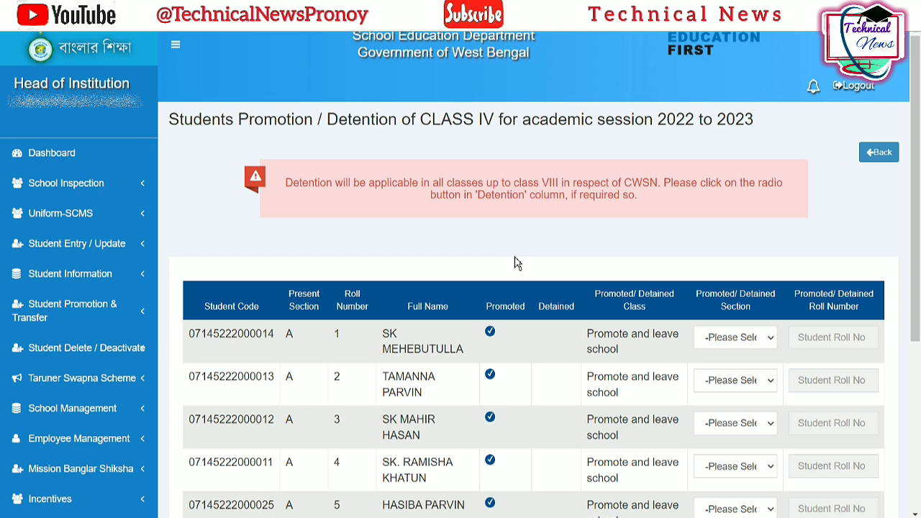
click(738, 342)
click(744, 339)
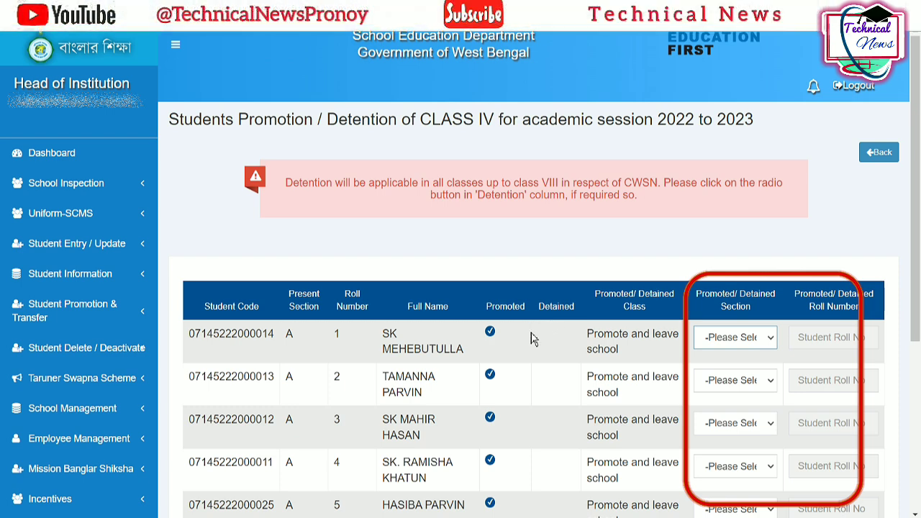
scroll(534, 339, down, 4)
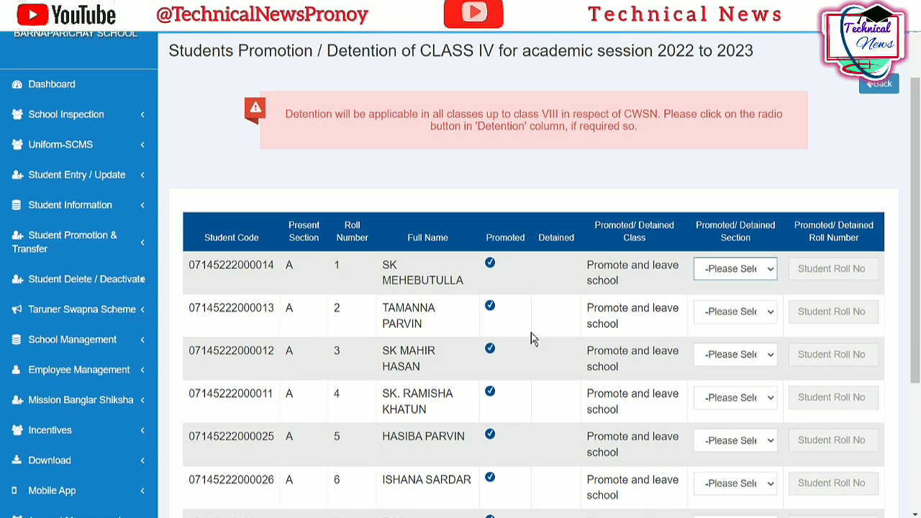
scroll(533, 339, up, 2)
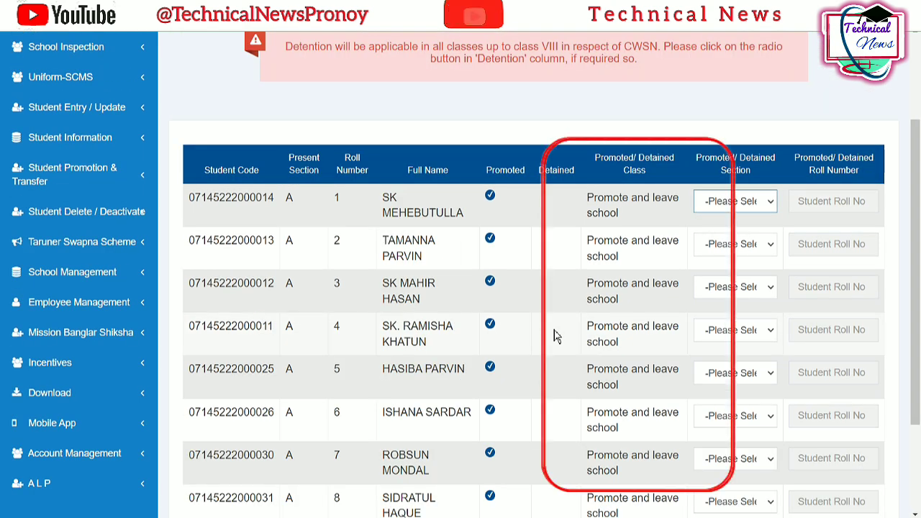
drag(586, 197, 621, 225)
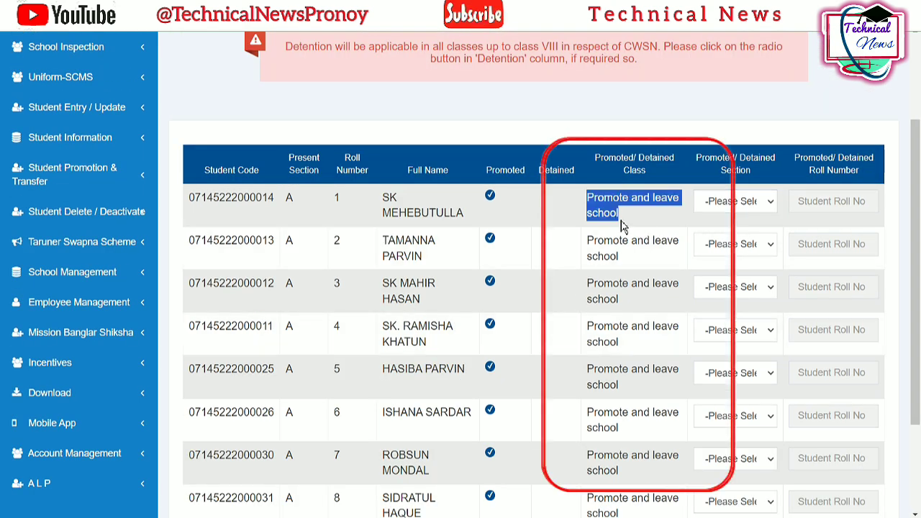
- Save the CLASS IV promotion list as a draft
click(636, 226)
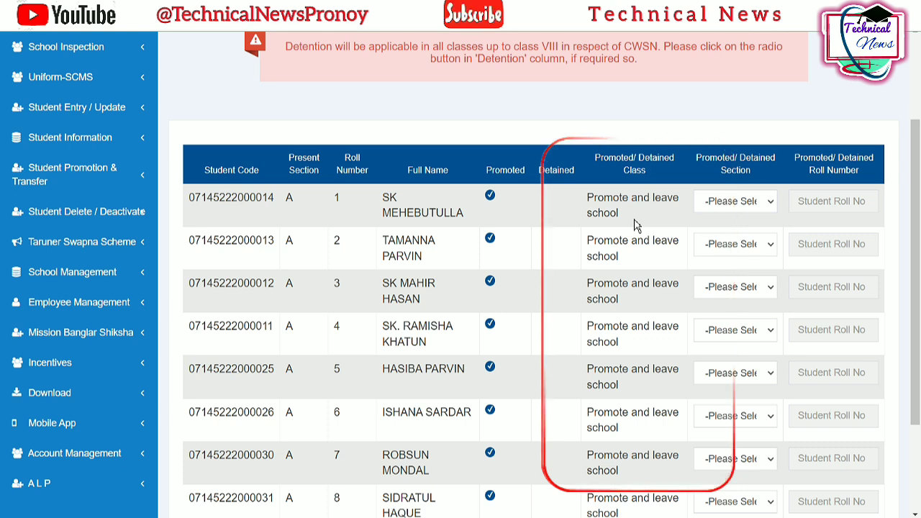
scroll(634, 233, down, 2)
click(544, 442)
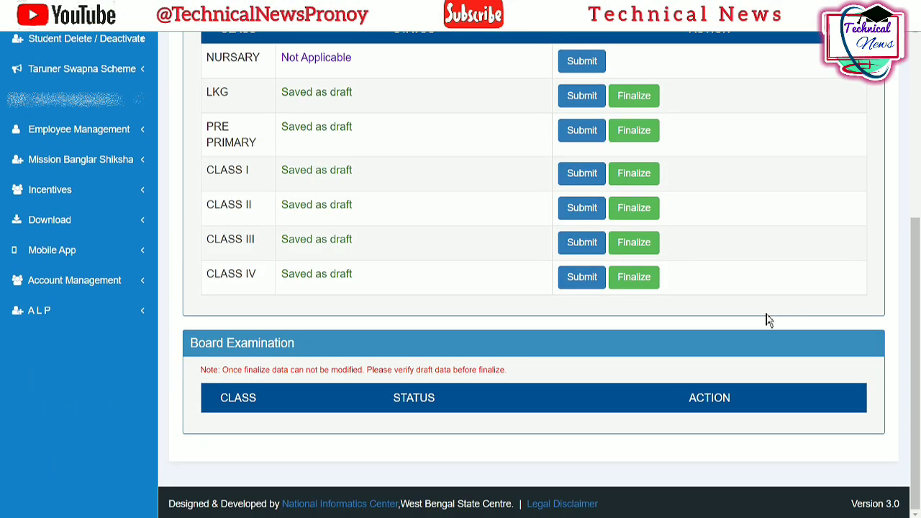
- Check the draft statuses in the School Examination table and finalize the LKG promotion list
drag(284, 94, 366, 282)
click(669, 140)
click(630, 99)
click(521, 94)
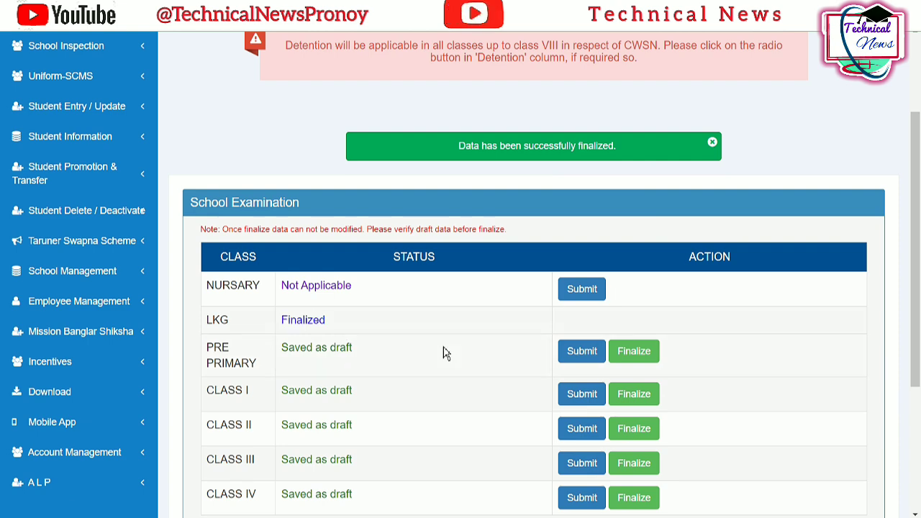
- Finalize the promotion lists of the remaining draft classes, from PRE PRIMARY through CLASS IV
drag(317, 362, 353, 351)
click(633, 360)
click(525, 95)
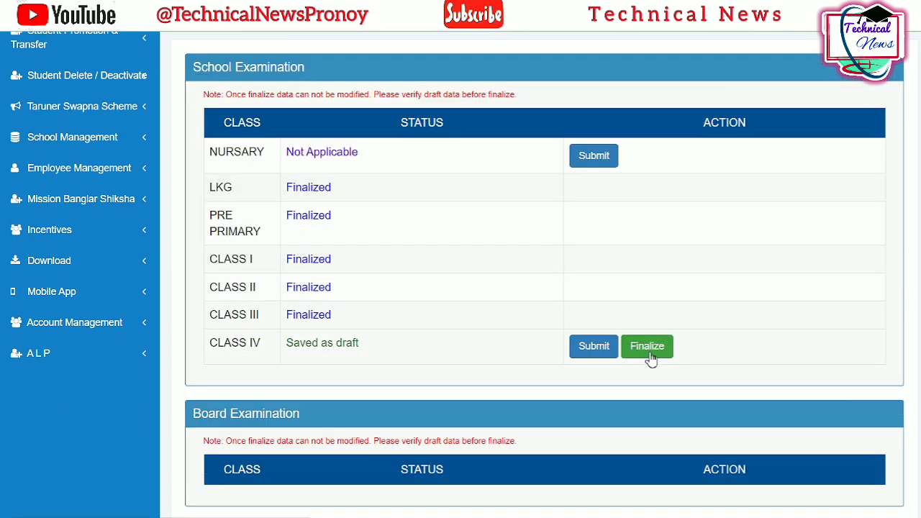
click(648, 351)
click(534, 103)
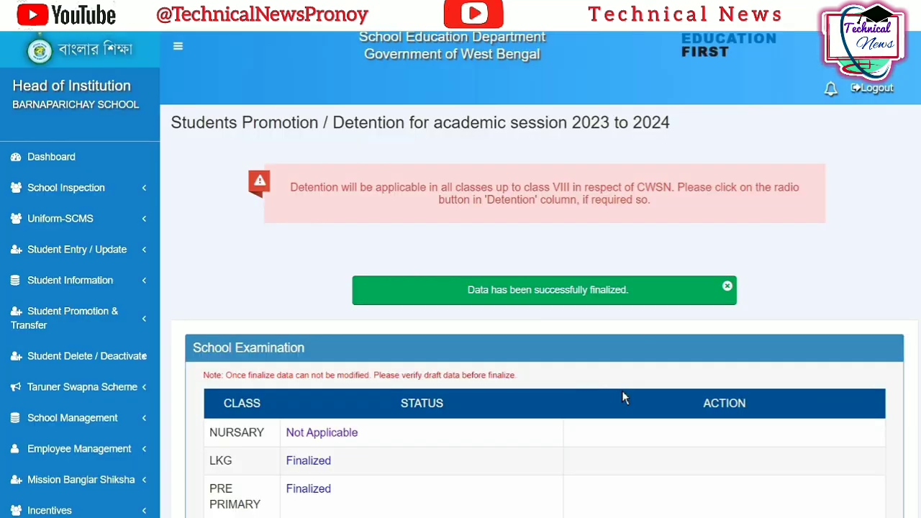
- Check the finalized status of every class and open the school leaving certificates for CLASS IV
scroll(624, 397, down, 2)
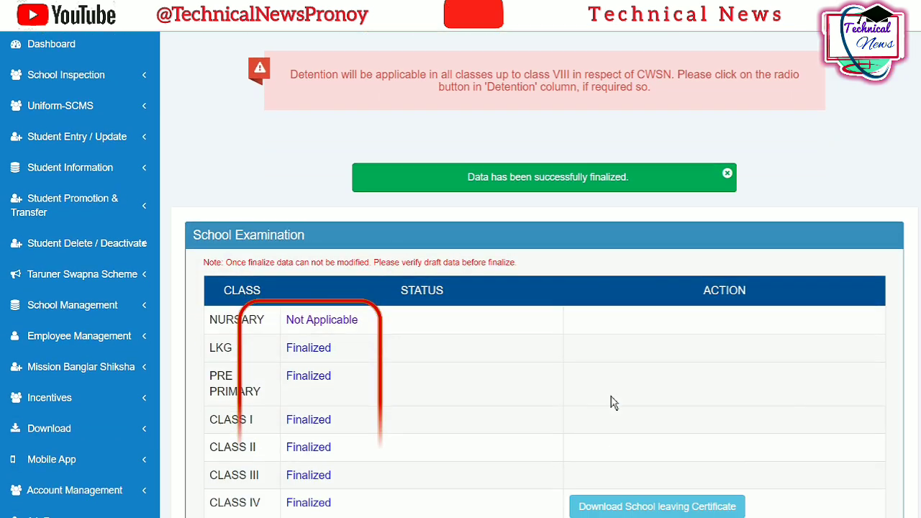
scroll(608, 405, down, 1)
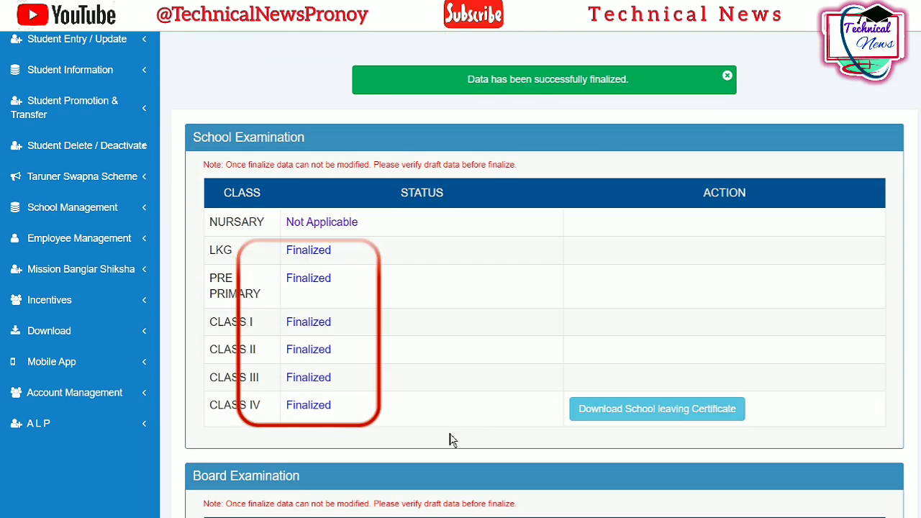
scroll(450, 434, down, 1)
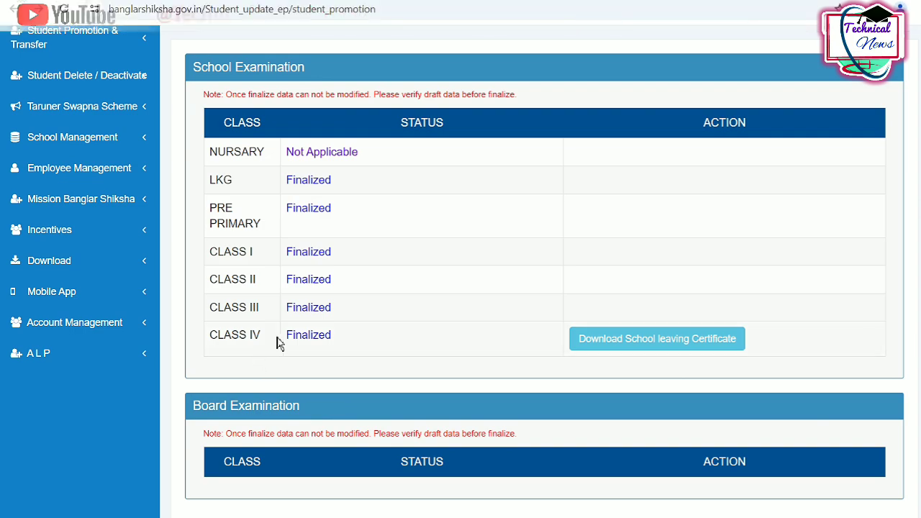
drag(286, 337, 340, 345)
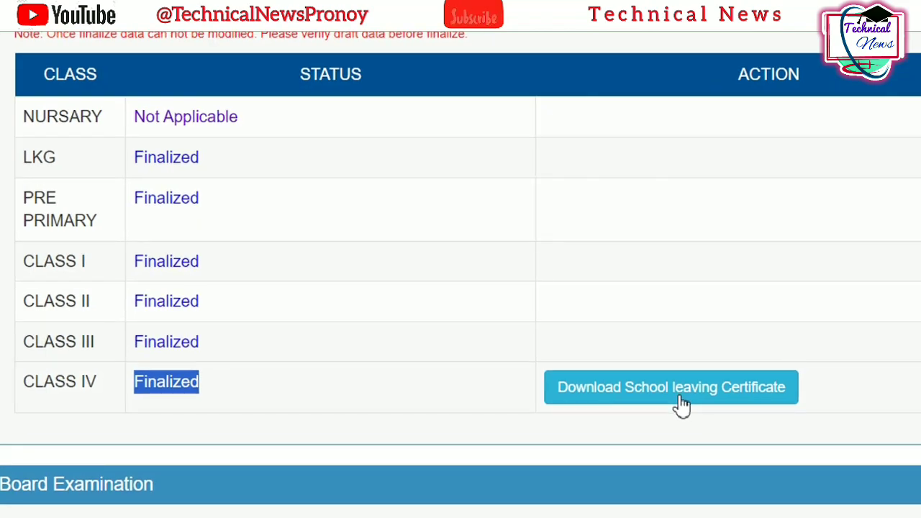
click(680, 397)
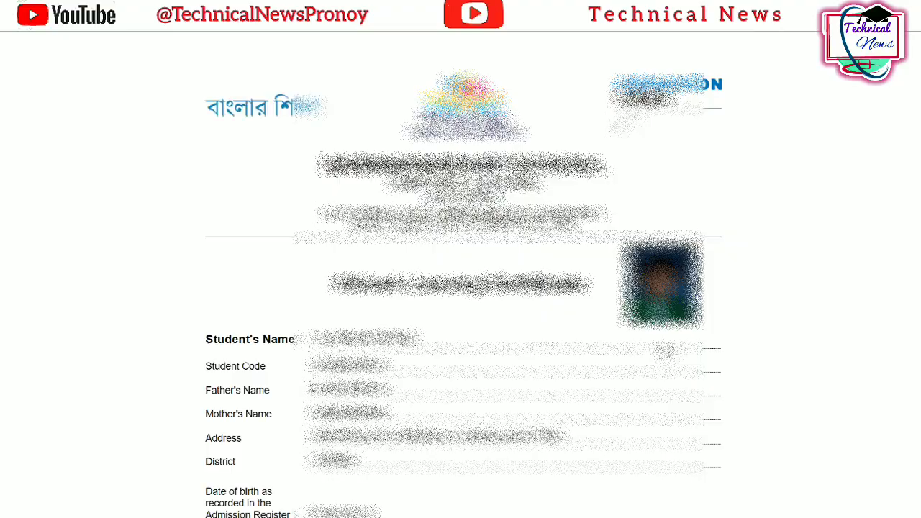
- Examine the student details, last class attended and acknowledgement sections across the school leaving certificates
scroll(460, 288, down, 10)
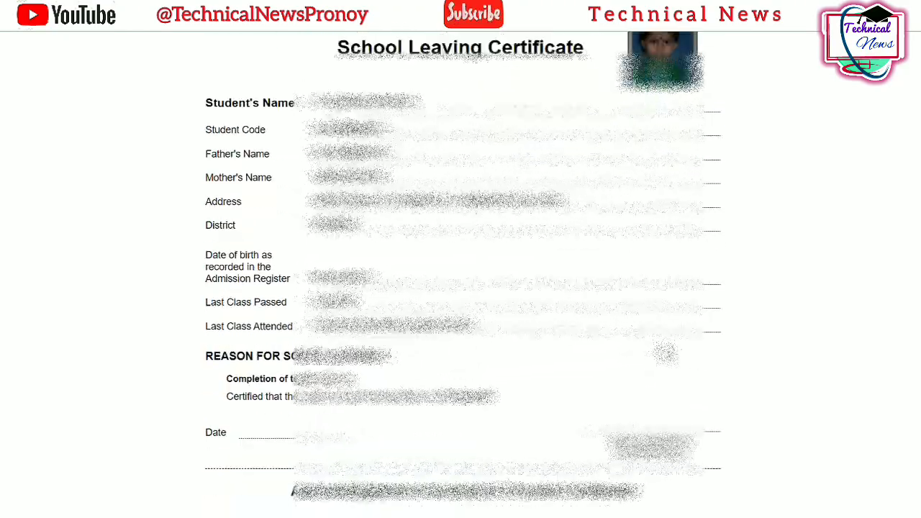
scroll(460, 287, up, 10)
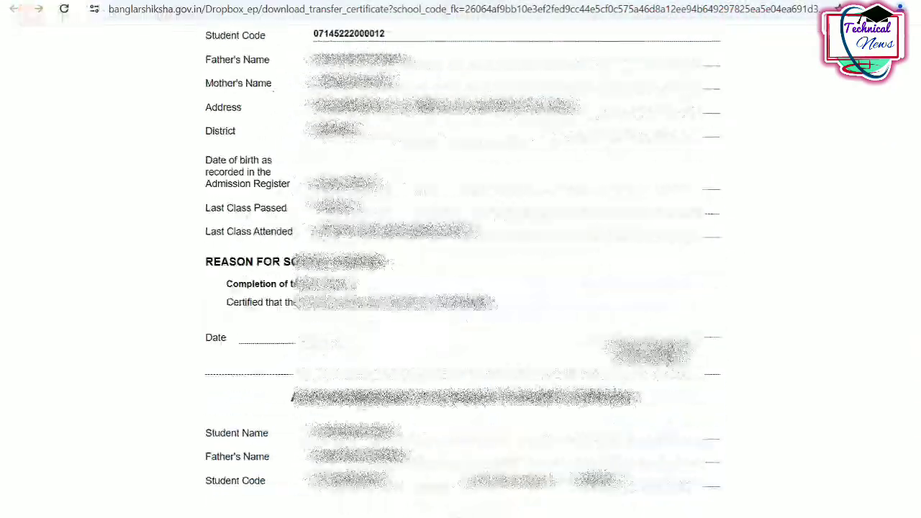
scroll(460, 288, down, 3)
scroll(461, 288, up, 2)
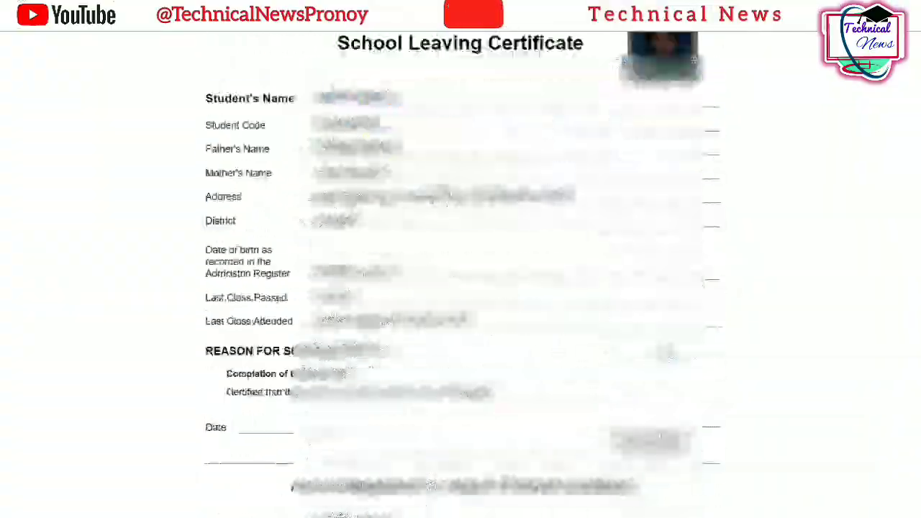
scroll(460, 288, down, 5)
scroll(460, 288, up, 2)
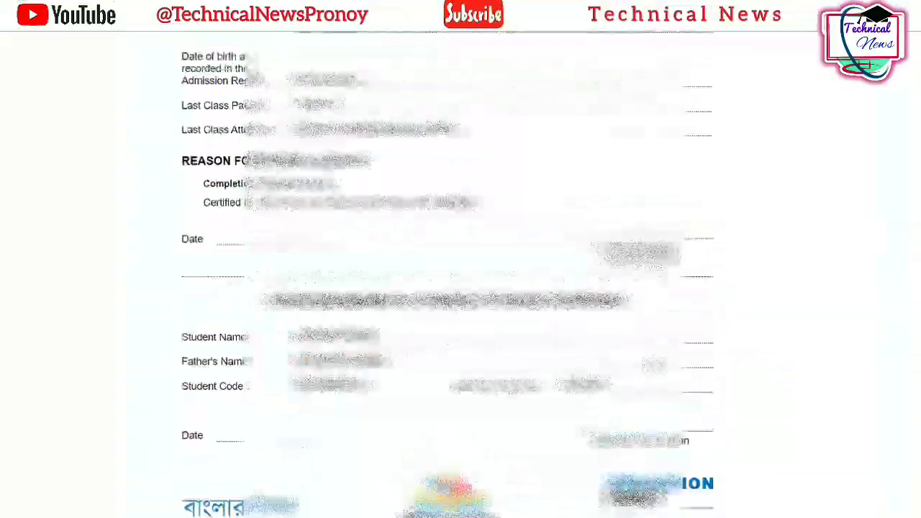
scroll(460, 288, down, 6)
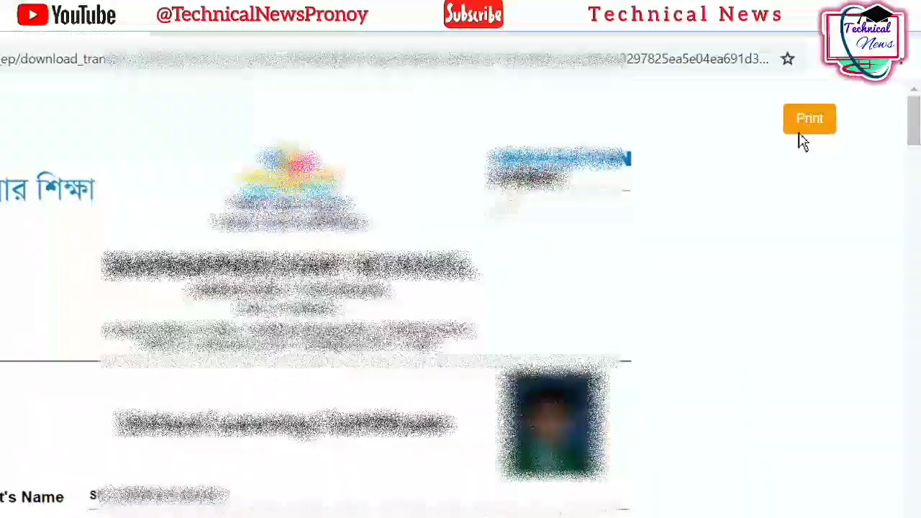
- Preview the printout of all school leaving certificates and close the print dialog without saving
click(833, 87)
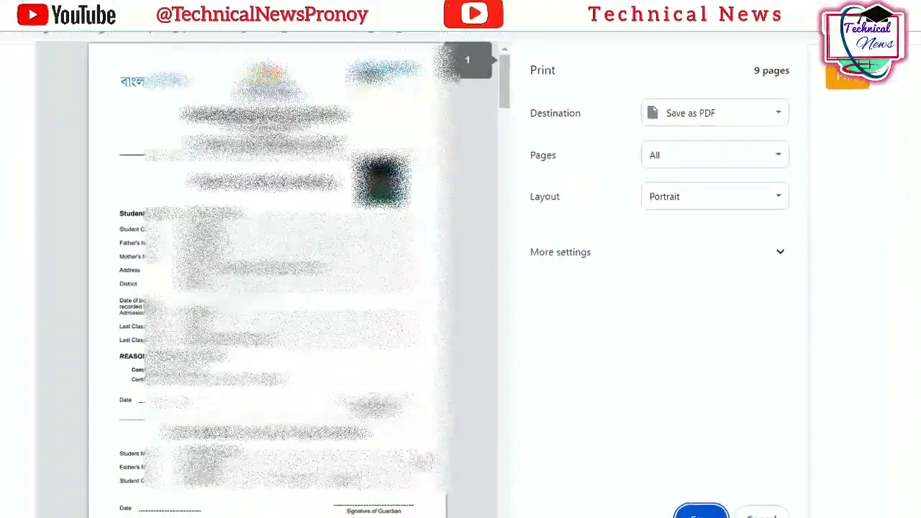
scroll(302, 324, down, 5)
scroll(302, 288, up, 3)
scroll(302, 288, down, 3)
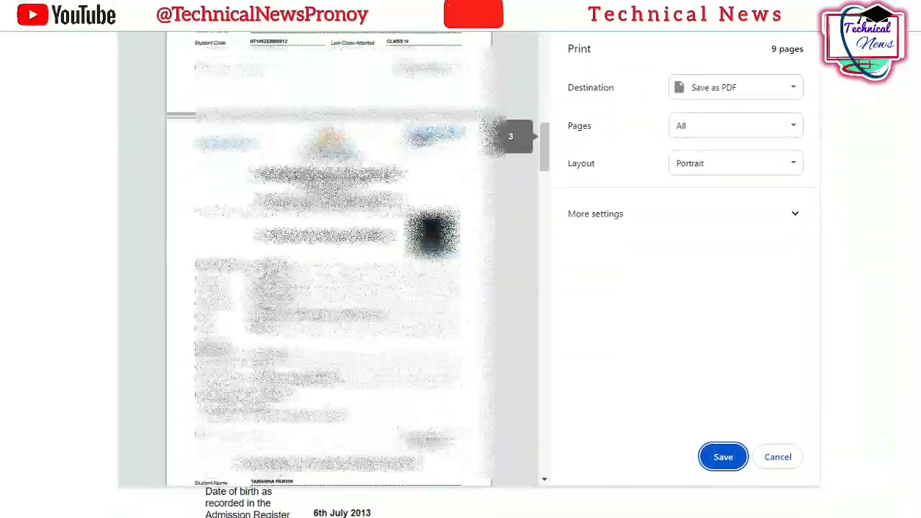
scroll(328, 288, down, 3)
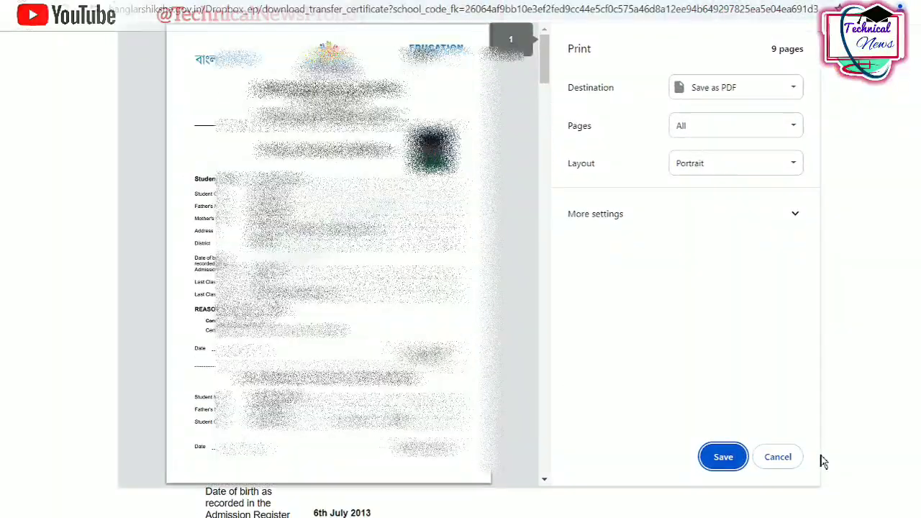
click(788, 462)
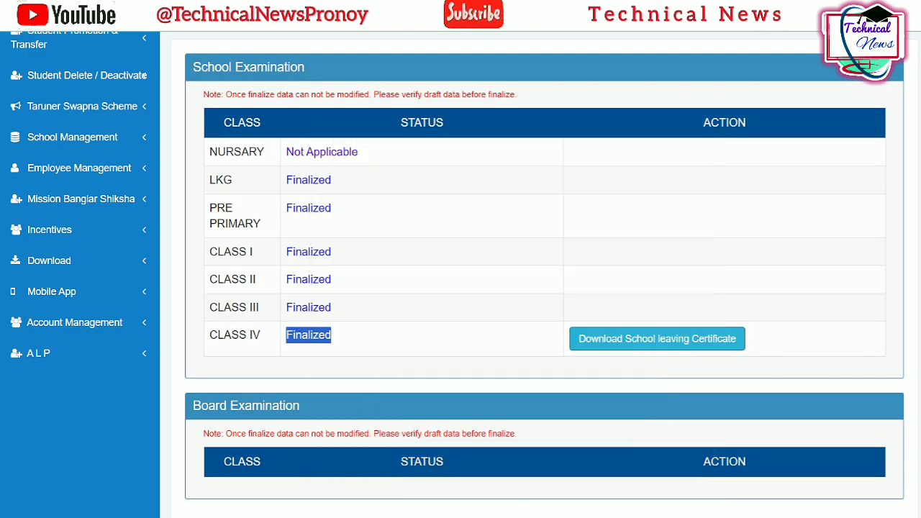
click(432, 376)
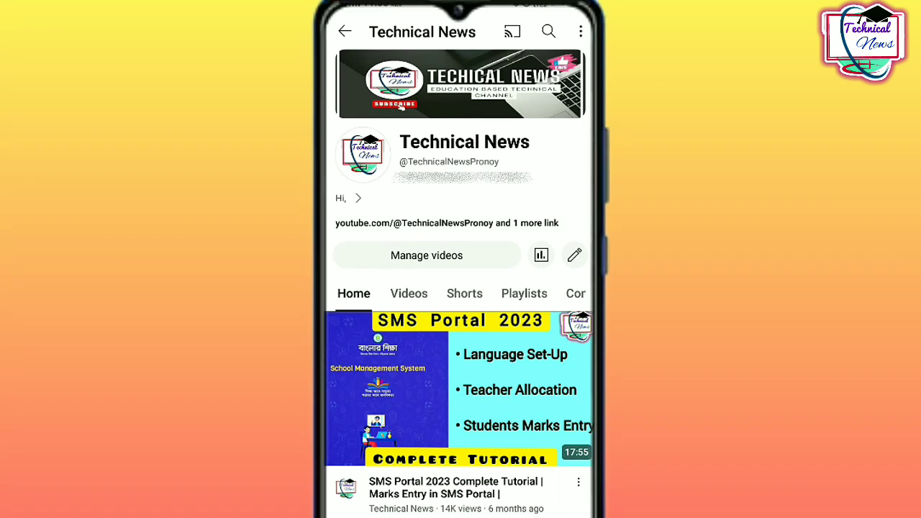
drag(523, 248, 523, 230)
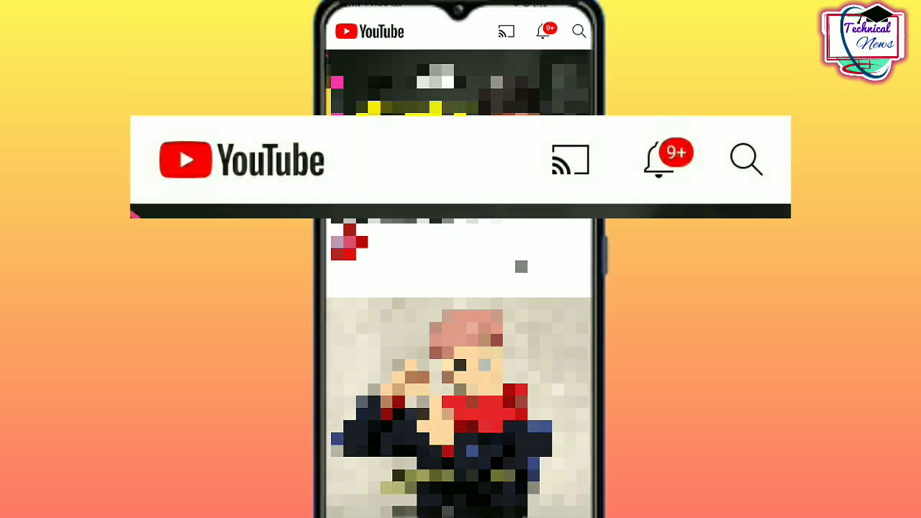
- Search for "technical news" in the YouTube mobile app
click(579, 31)
text(technical news)
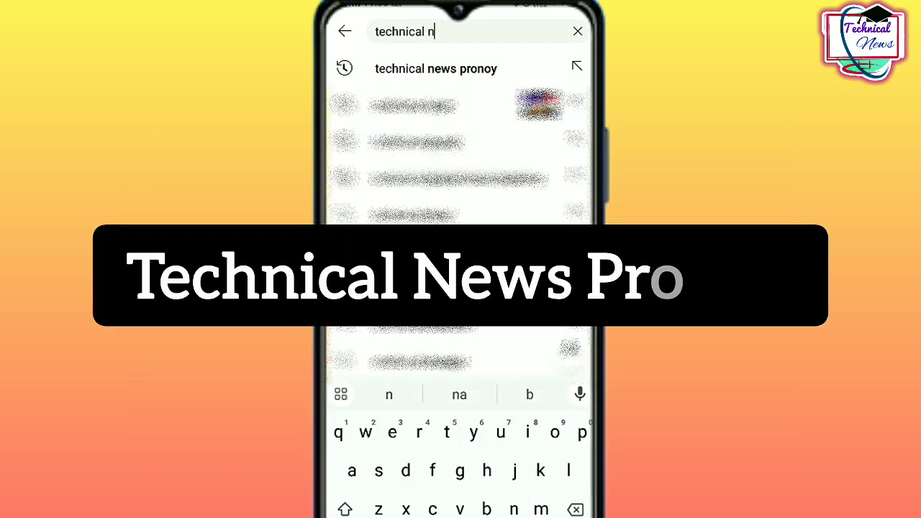